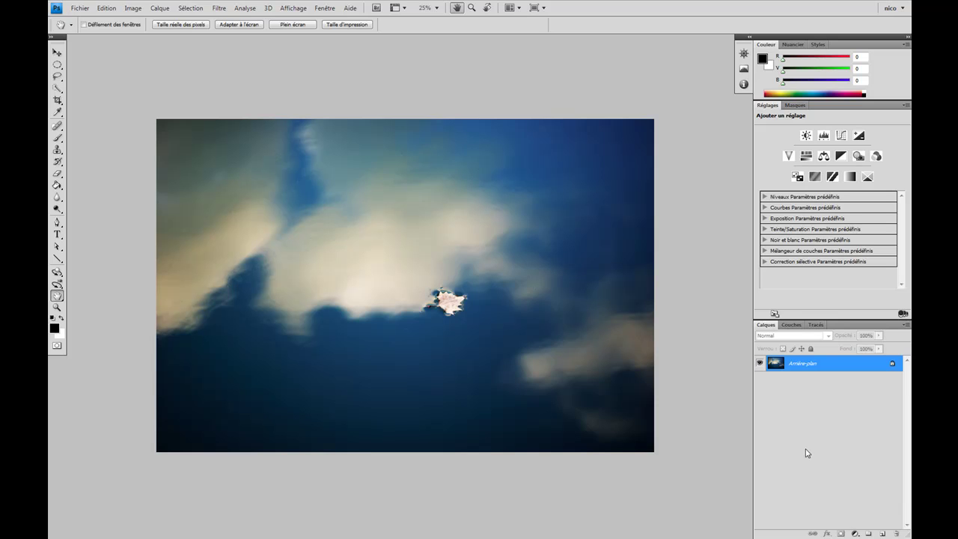
Try converting the image to grayscale mode (Niveaux de gris) and undo the conversion.
{"action": "left_click", "coordinate": [135, 8]}
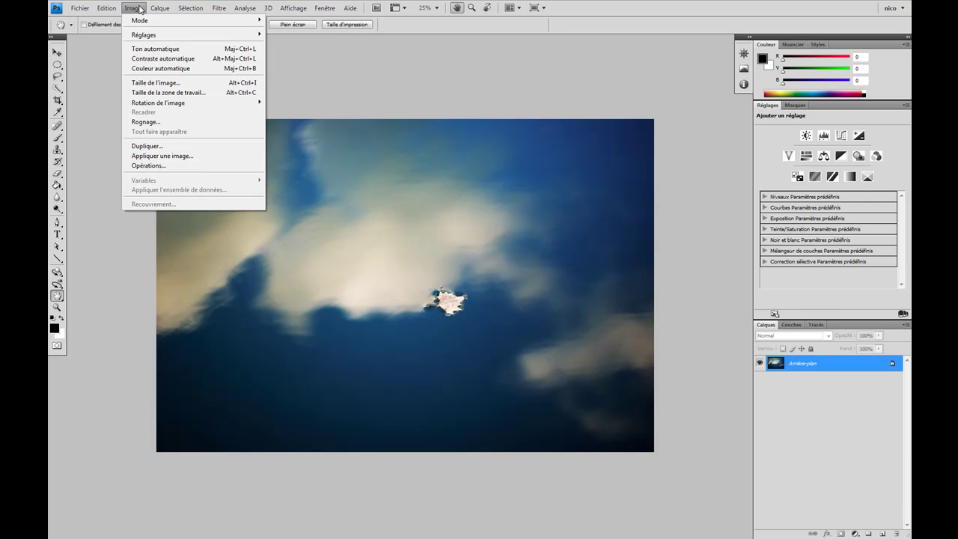
{"action": "mouse_move", "coordinate": [150, 21]}
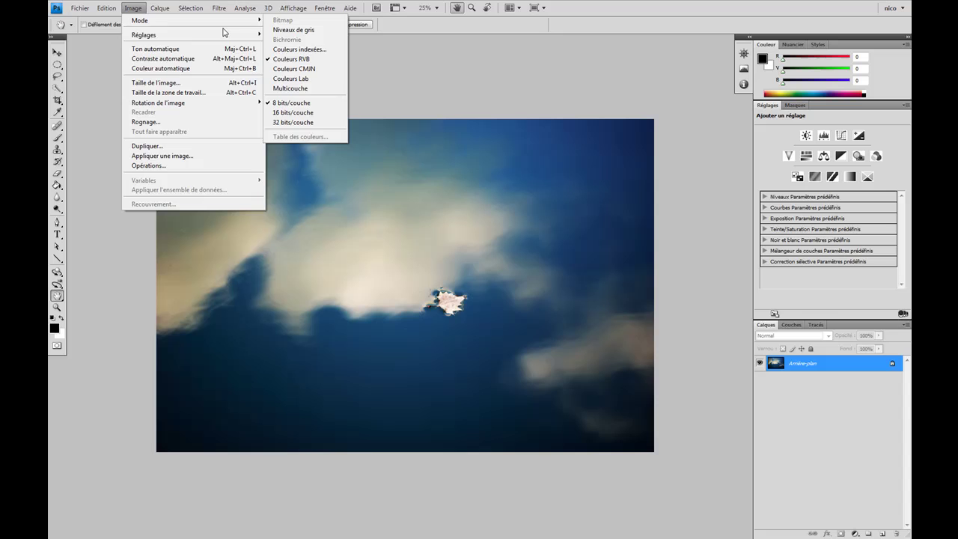
{"action": "left_click", "coordinate": [318, 34]}
{"action": "left_click", "coordinate": [441, 222]}
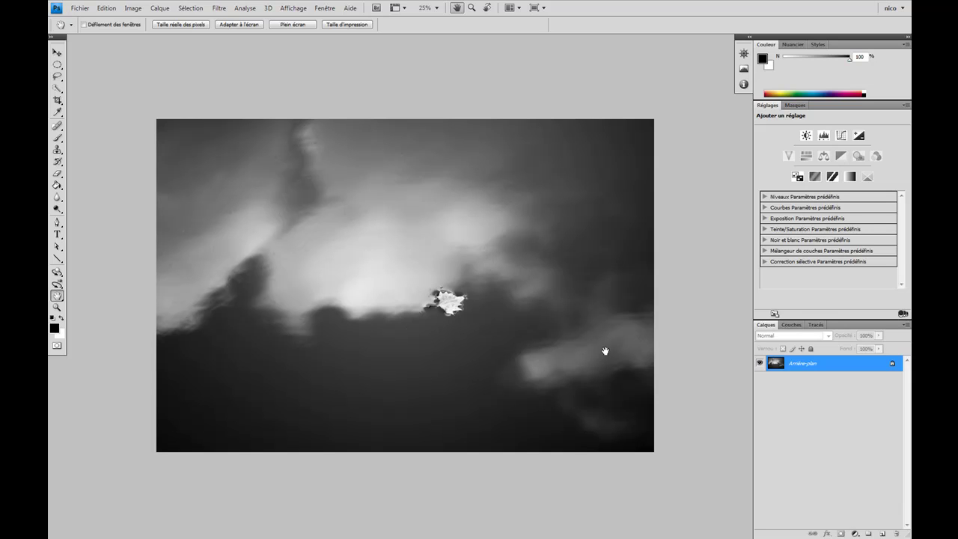
{"action": "key", "text": "ctrl+z"}
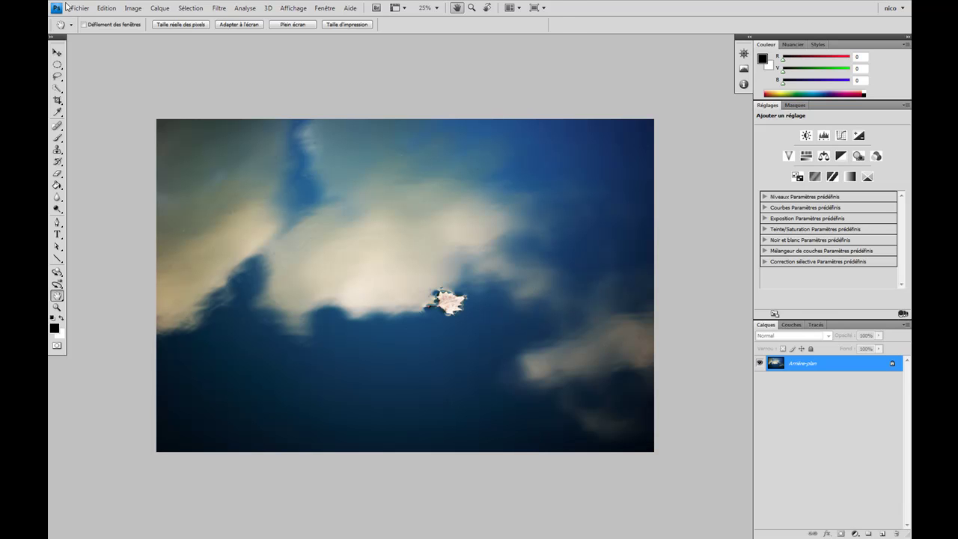
Try desaturating the image with a Hue/Saturation adjustment at saturation -100, and undo it.
{"action": "left_click", "coordinate": [142, 12]}
{"action": "mouse_move", "coordinate": [182, 36]}
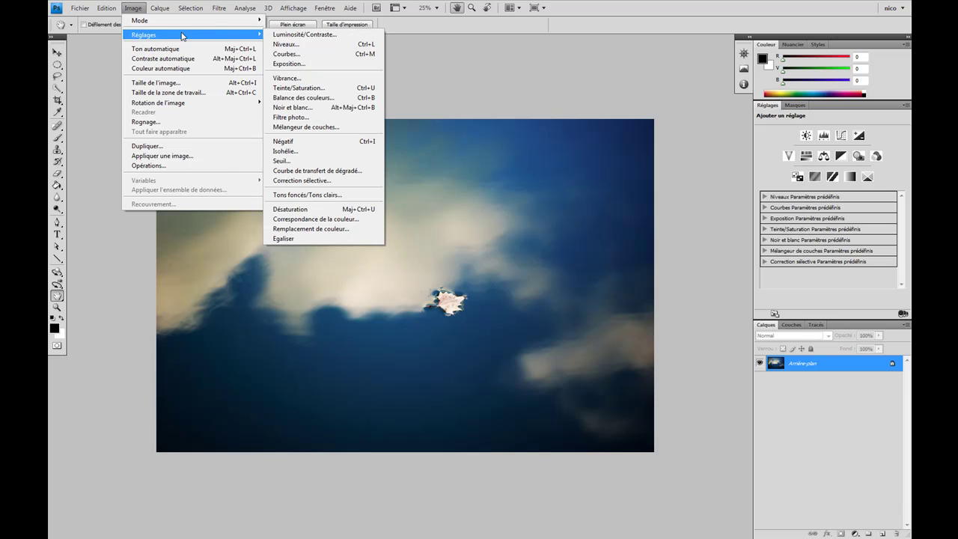
{"action": "left_click", "coordinate": [335, 89]}
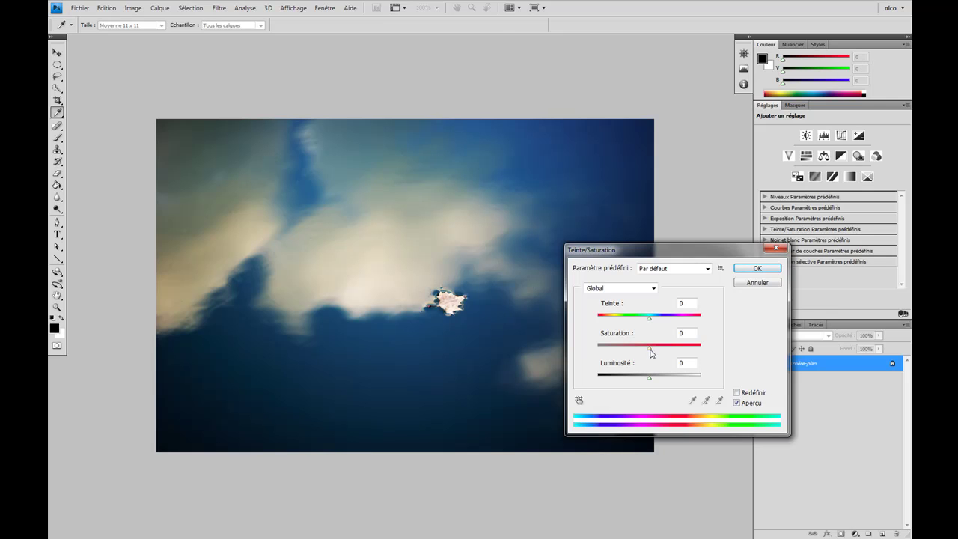
{"action": "left_click_drag", "start_coordinate": [650, 349], "coordinate": [439, 339]}
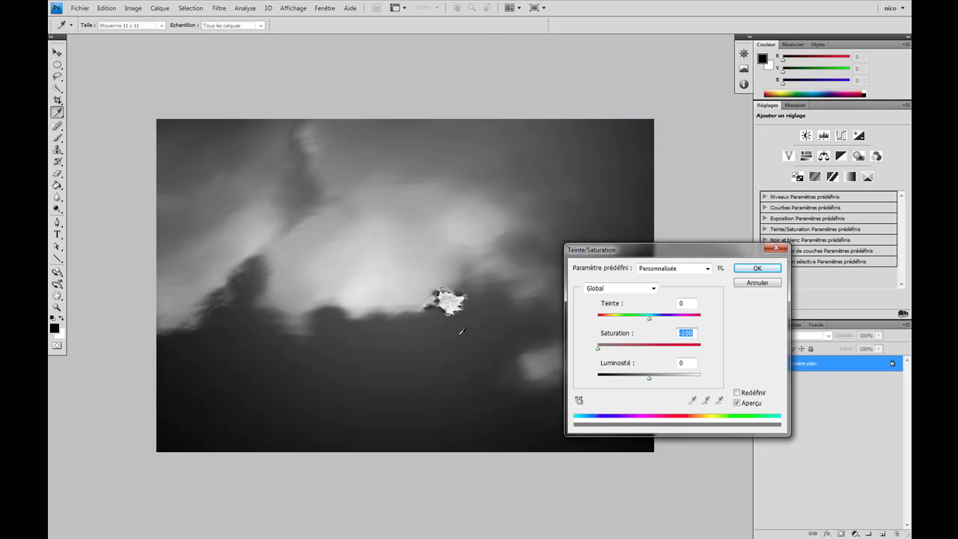
{"action": "left_click", "coordinate": [757, 268]}
{"action": "key", "text": "h"}
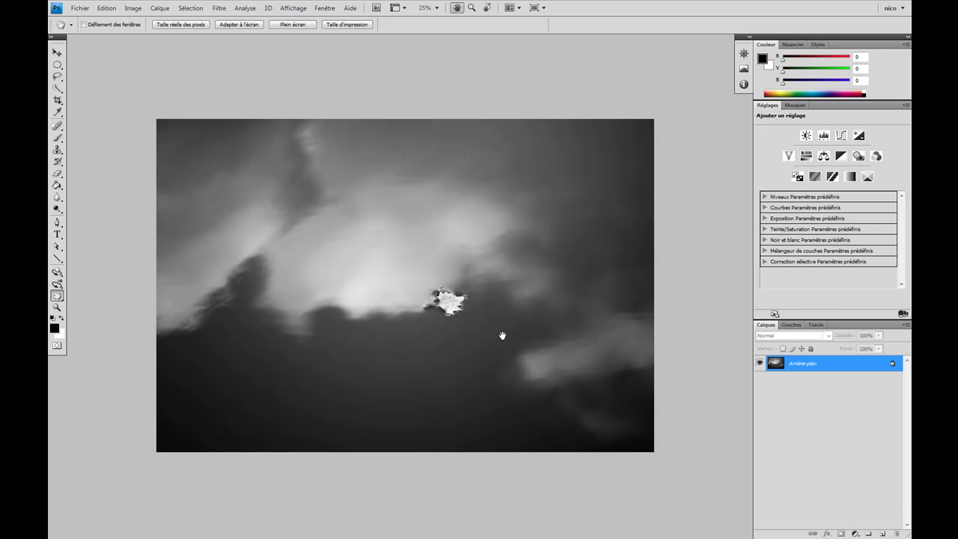
{"action": "key", "text": "ctrl+z"}
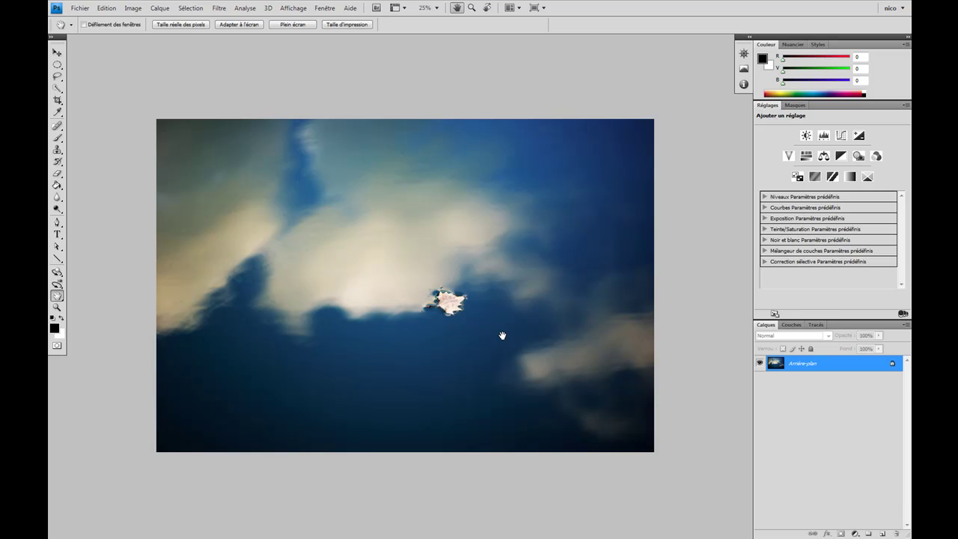
Add a Black & White (Noir et blanc) adjustment layer and float its settings over the image.
{"action": "left_click", "coordinate": [853, 533]}
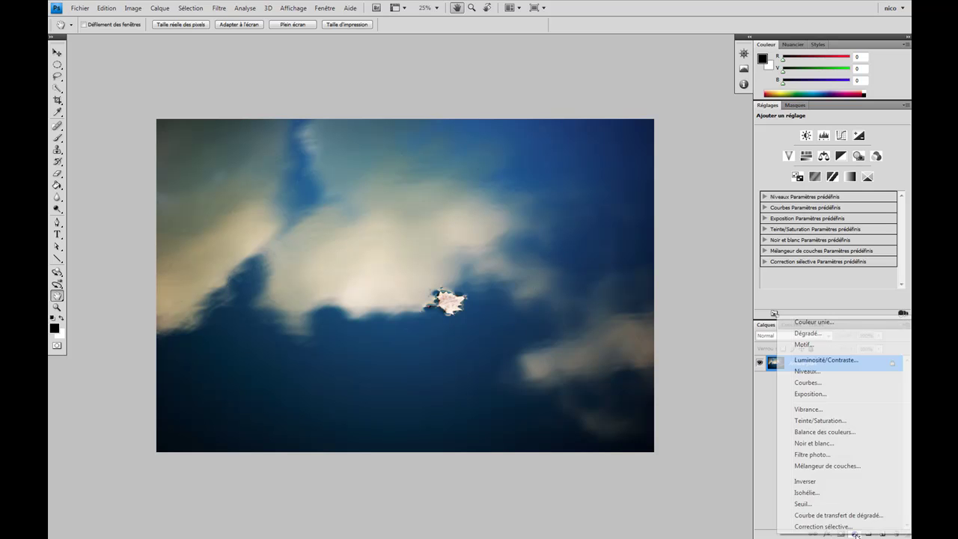
{"action": "left_click", "coordinate": [815, 443]}
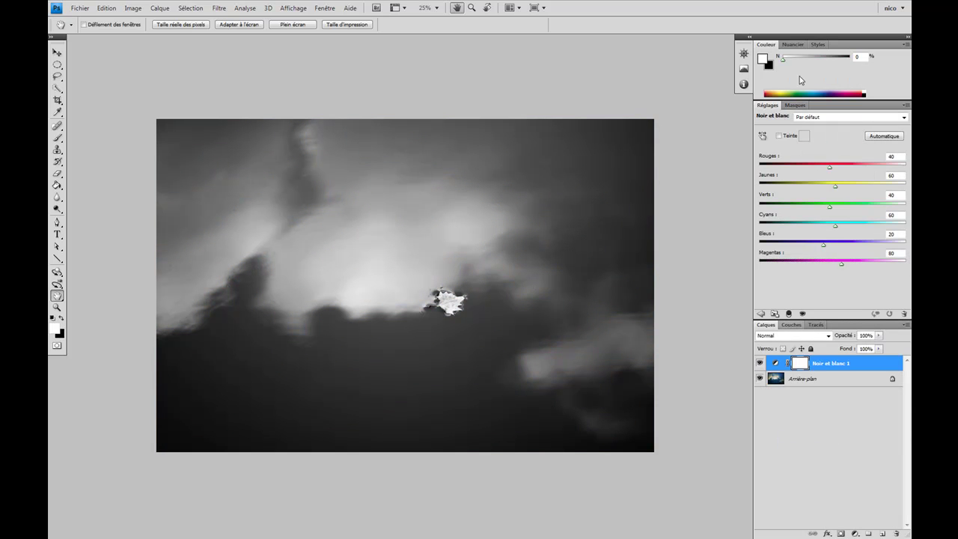
{"action": "left_click_drag", "start_coordinate": [776, 107], "coordinate": [600, 184]}
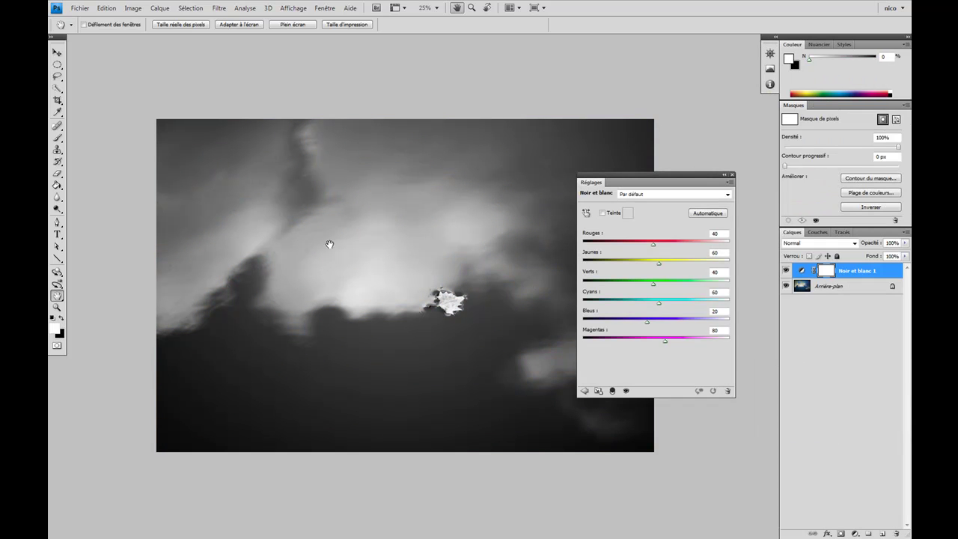
{"action": "left_click_drag", "start_coordinate": [595, 187], "coordinate": [512, 206]}
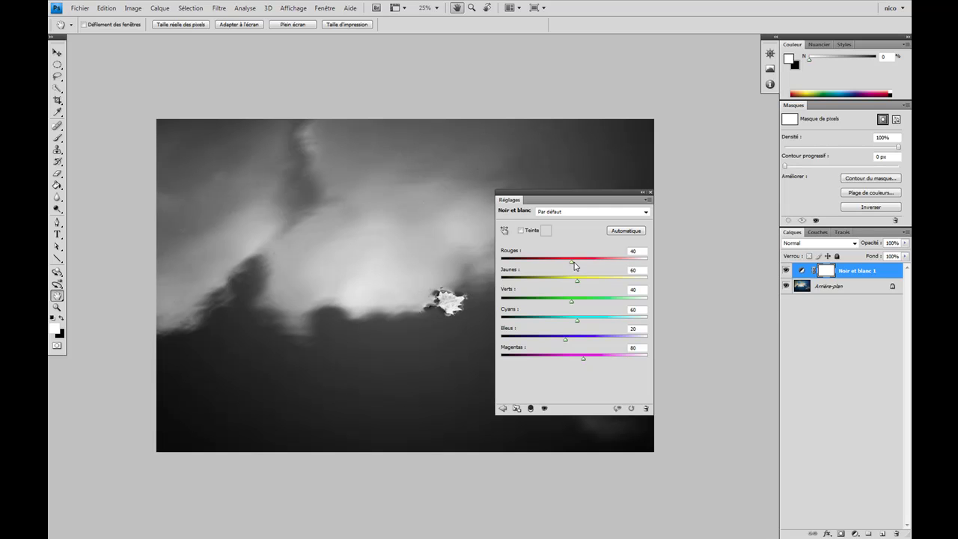
Try different black-and-white colour mixes, including yellows, greens and cyans all raised to 300.
{"action": "left_click_drag", "start_coordinate": [571, 262], "coordinate": [558, 342]}
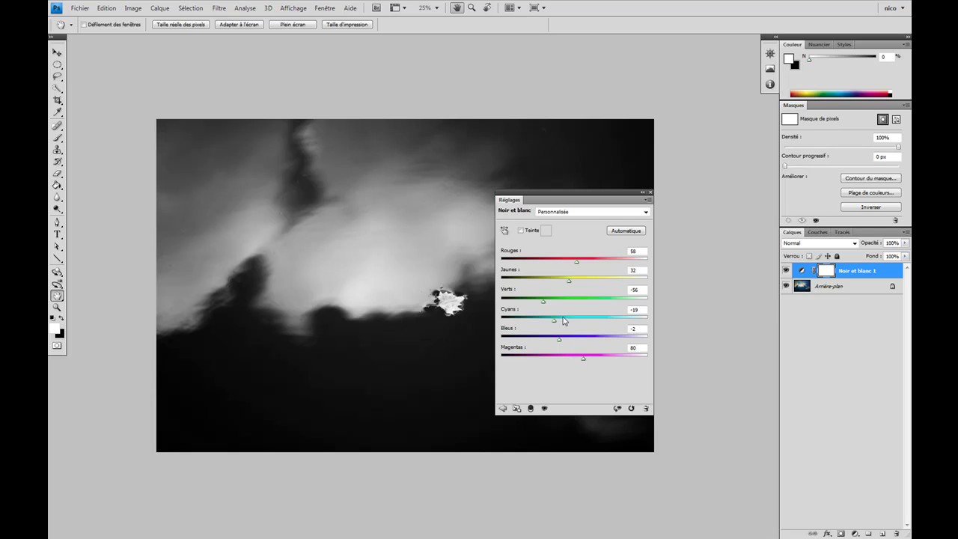
{"action": "left_click_drag", "start_coordinate": [576, 262], "coordinate": [564, 303]}
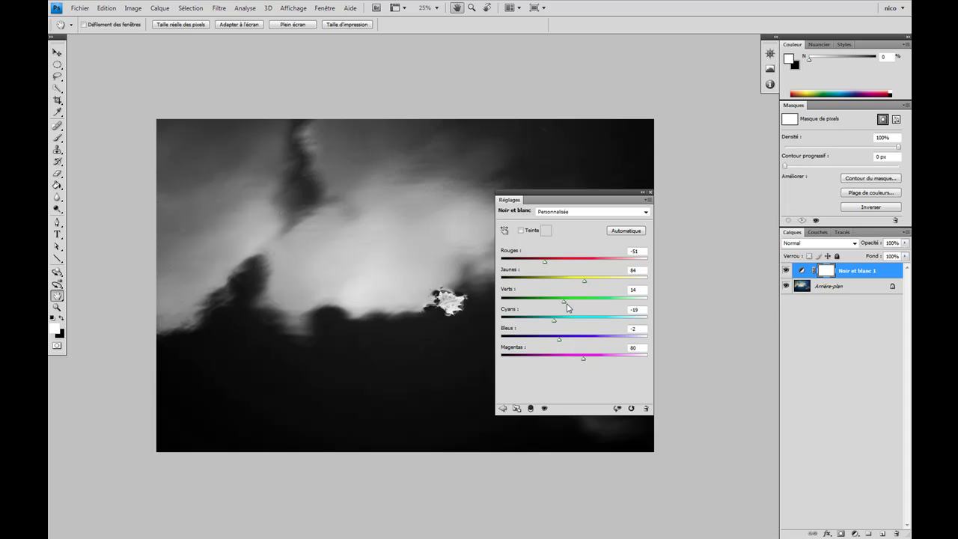
{"action": "left_click_drag", "start_coordinate": [554, 320], "coordinate": [658, 333]}
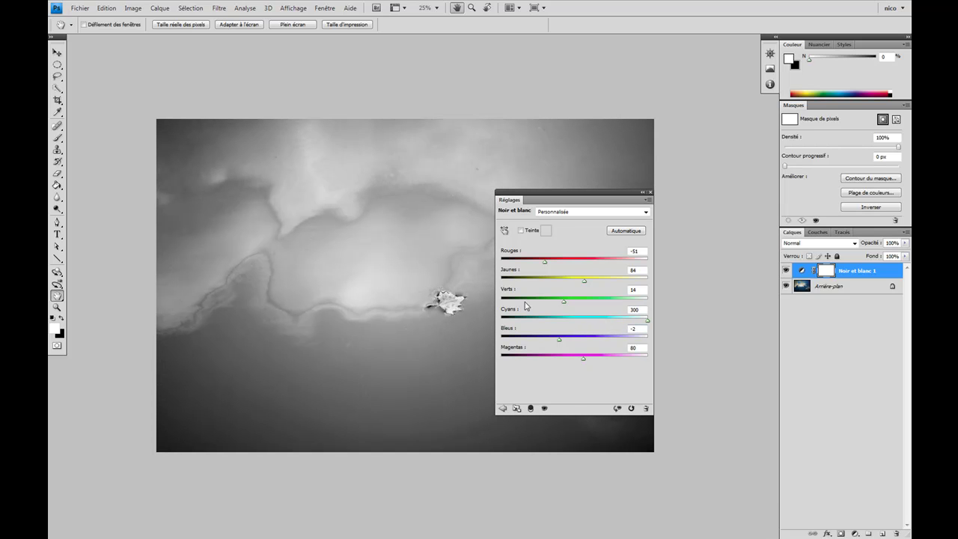
{"action": "left_click_drag", "start_coordinate": [564, 302], "coordinate": [669, 303]}
{"action": "left_click_drag", "start_coordinate": [586, 283], "coordinate": [661, 292]}
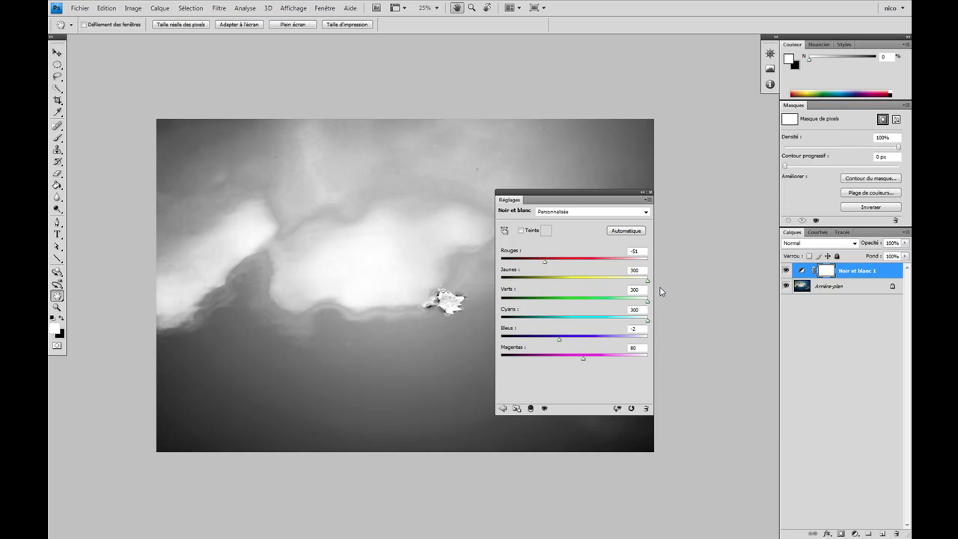
{"action": "mouse_move", "coordinate": [544, 262]}
{"action": "left_mouse_down"}
{"action": "mouse_move", "coordinate": [515, 265]}
{"action": "mouse_move", "coordinate": [530, 266]}
{"action": "left_mouse_up"}
Apply the automatic black-and-white mix and refine it to reds -19, yellows 144, greens -42, cyans -4 and blues 13.
{"action": "left_click", "coordinate": [624, 232]}
{"action": "left_click_drag", "start_coordinate": [569, 262], "coordinate": [560, 325]}
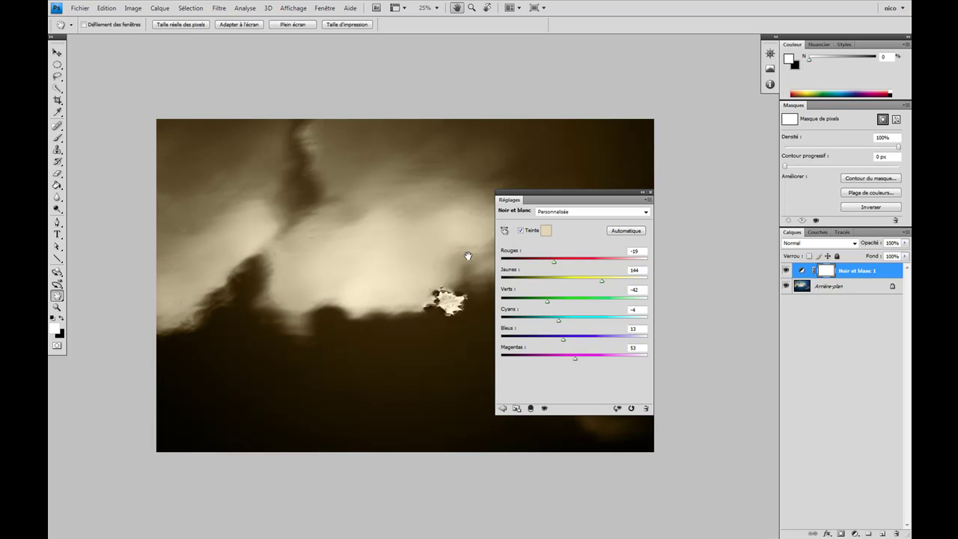
Try several tint colours on the Black & White adjustment and switch the tint off again.
{"action": "left_click_drag", "start_coordinate": [547, 204], "coordinate": [605, 203]}
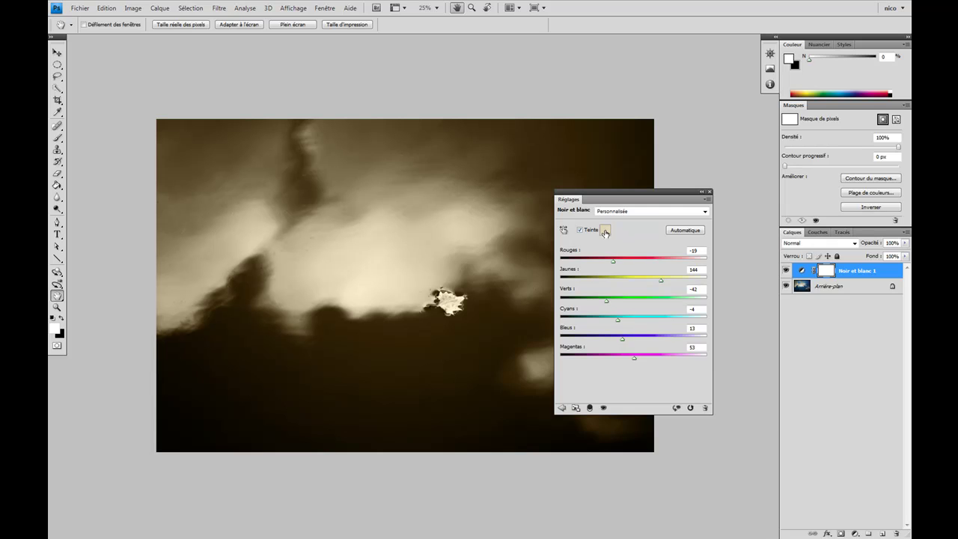
{"action": "left_click", "coordinate": [604, 230]}
{"action": "left_click", "coordinate": [597, 338]}
{"action": "left_click_drag", "start_coordinate": [599, 339], "coordinate": [610, 362]}
{"action": "left_click", "coordinate": [637, 395]}
{"action": "left_click", "coordinate": [638, 286]}
{"action": "left_click", "coordinate": [619, 291]}
{"action": "left_click_drag", "start_coordinate": [619, 290], "coordinate": [604, 376]}
{"action": "left_click", "coordinate": [732, 279]}
{"action": "left_click", "coordinate": [583, 232]}
Lower the cyans to -12 with the on-image adjustment tool in the dark lower sky, and dock the adjustment settings again.
{"action": "left_click", "coordinate": [563, 231]}
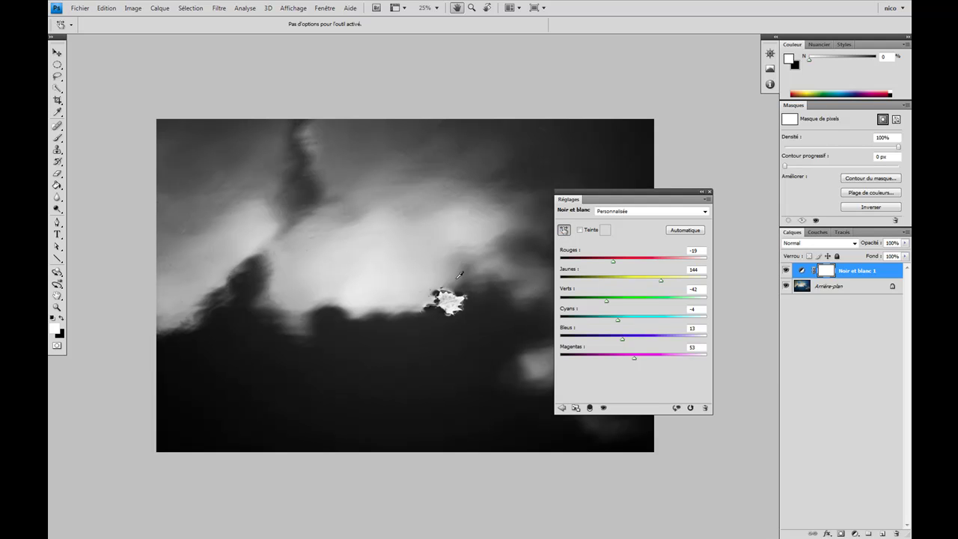
{"action": "left_click_drag", "start_coordinate": [359, 365], "coordinate": [354, 385]}
{"action": "left_click_drag", "start_coordinate": [563, 200], "coordinate": [762, 109]}
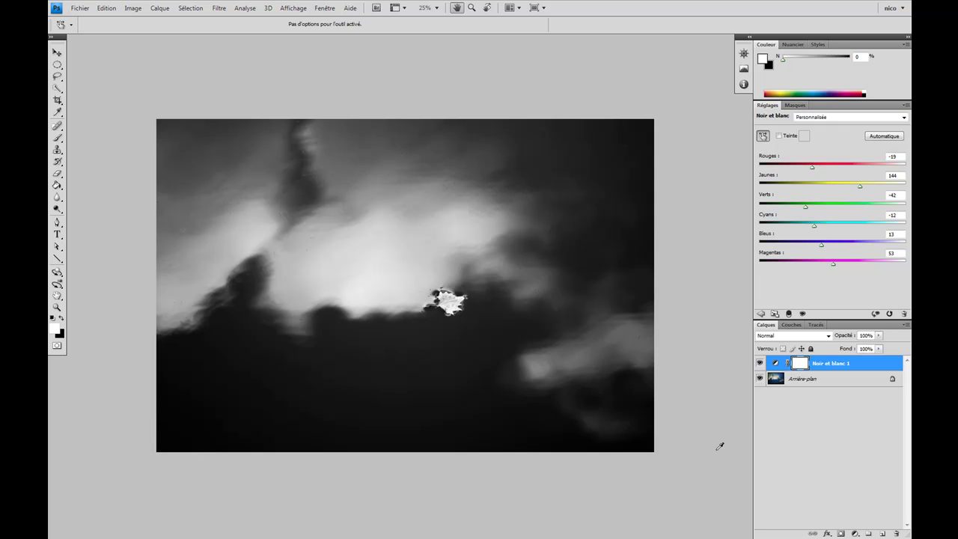
Set the Black & White layer's blend mode to Luminosité and compare the image with the layer hidden and shown.
{"action": "left_click", "coordinate": [786, 338]}
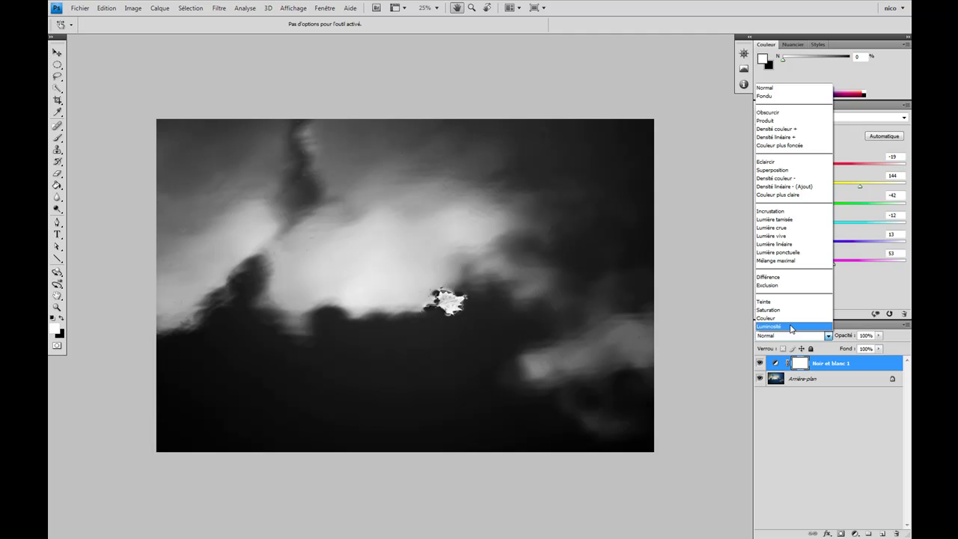
{"action": "left_click", "coordinate": [791, 328]}
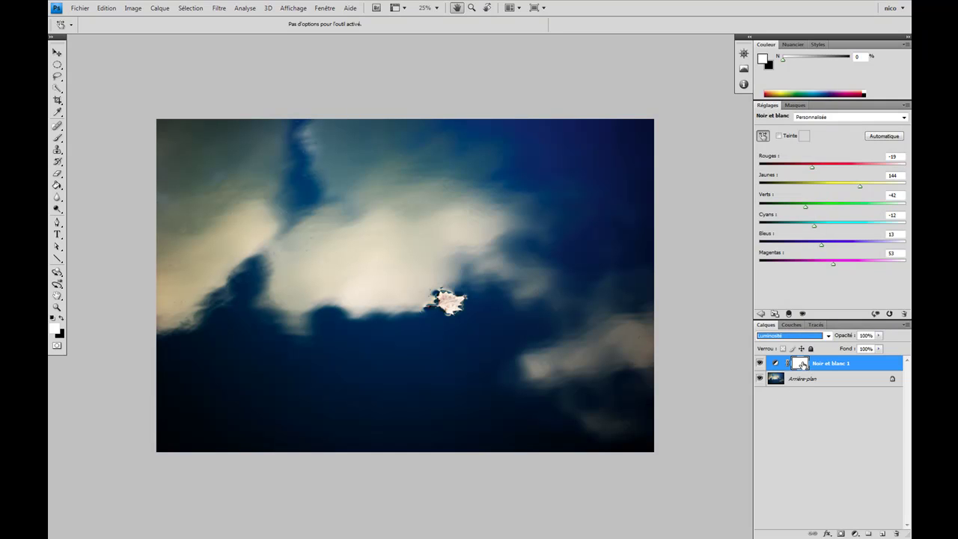
{"action": "left_click", "coordinate": [760, 363]}
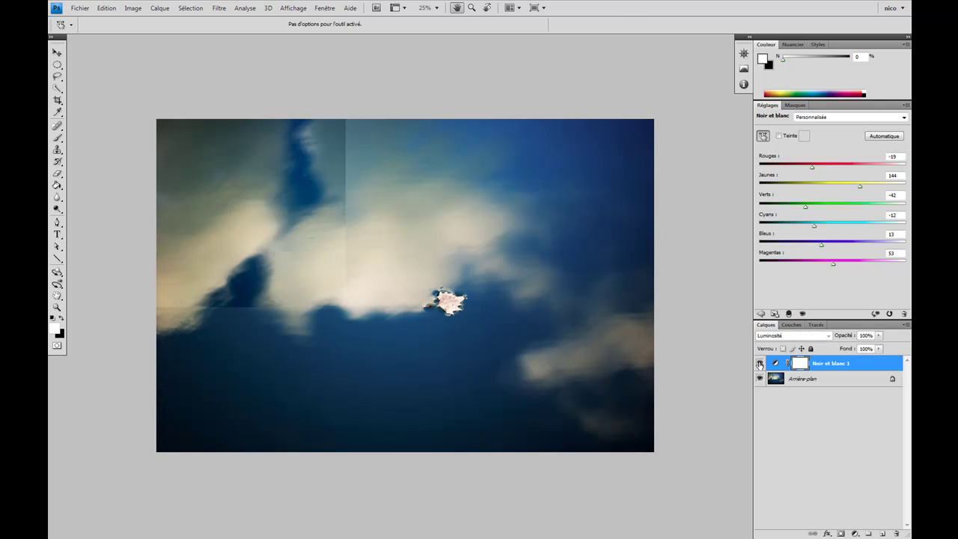
{"action": "left_click", "coordinate": [760, 363]}
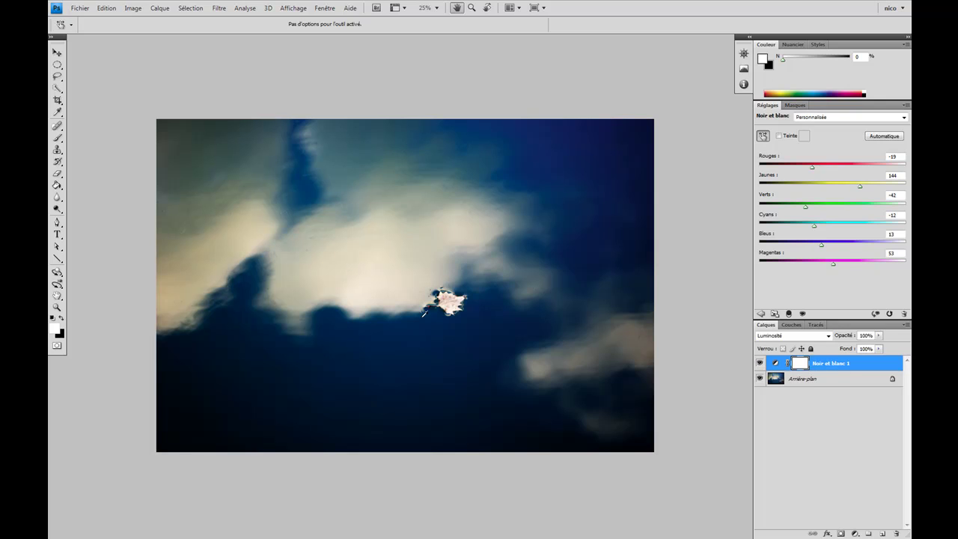